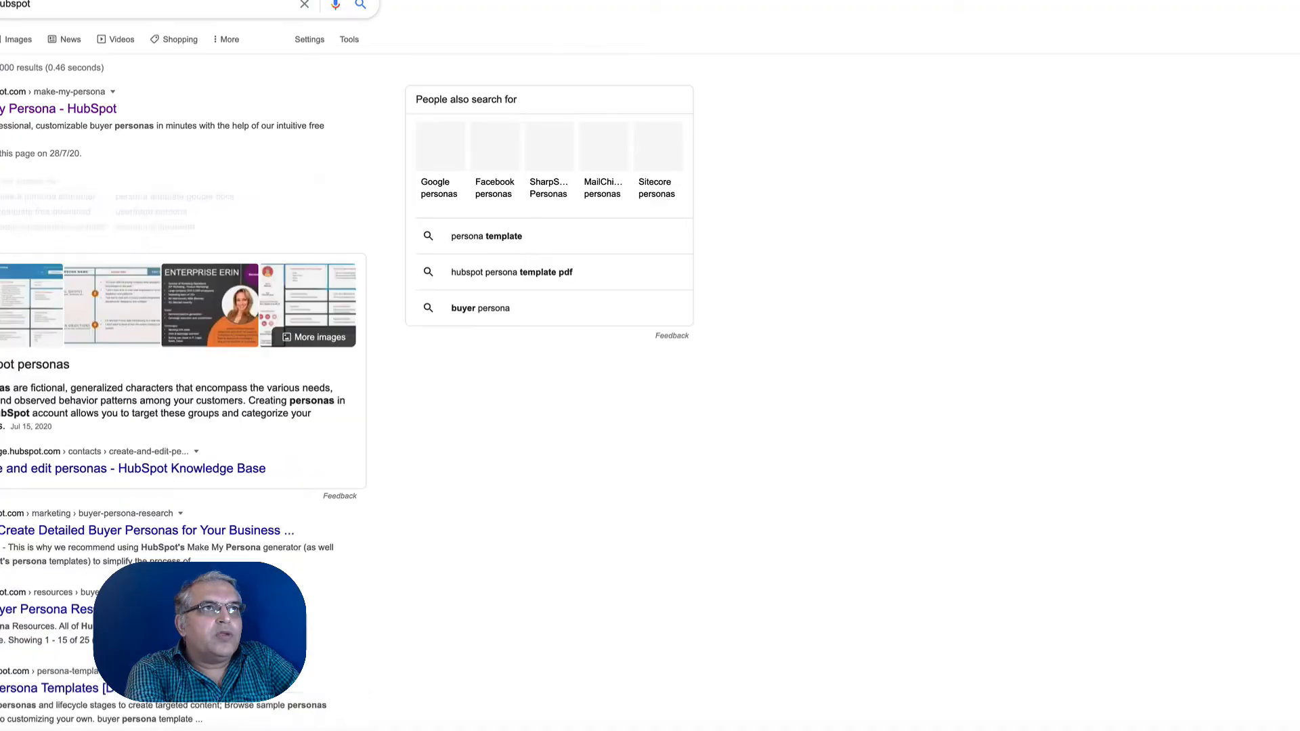
# Open HubSpot's Make My Persona page from the search results and start building a persona.
pyautogui.click(13, 110)
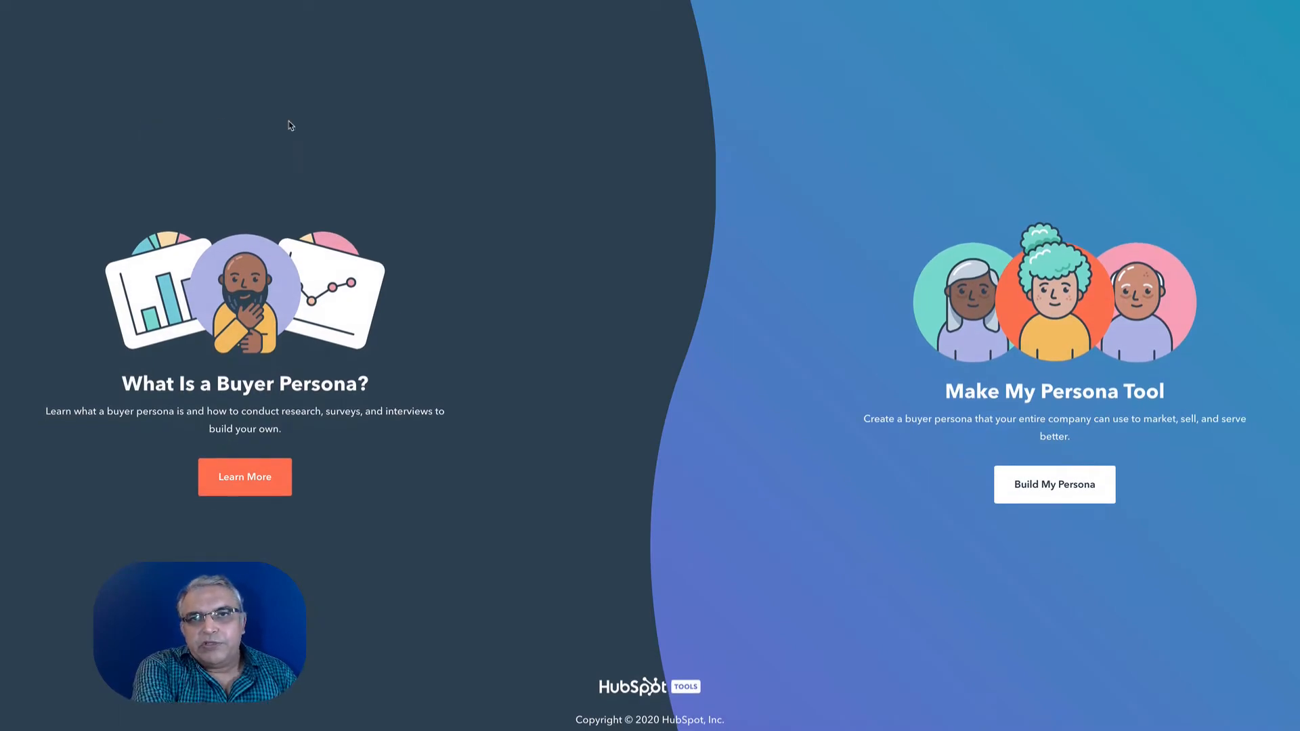
pyautogui.click(1066, 491)
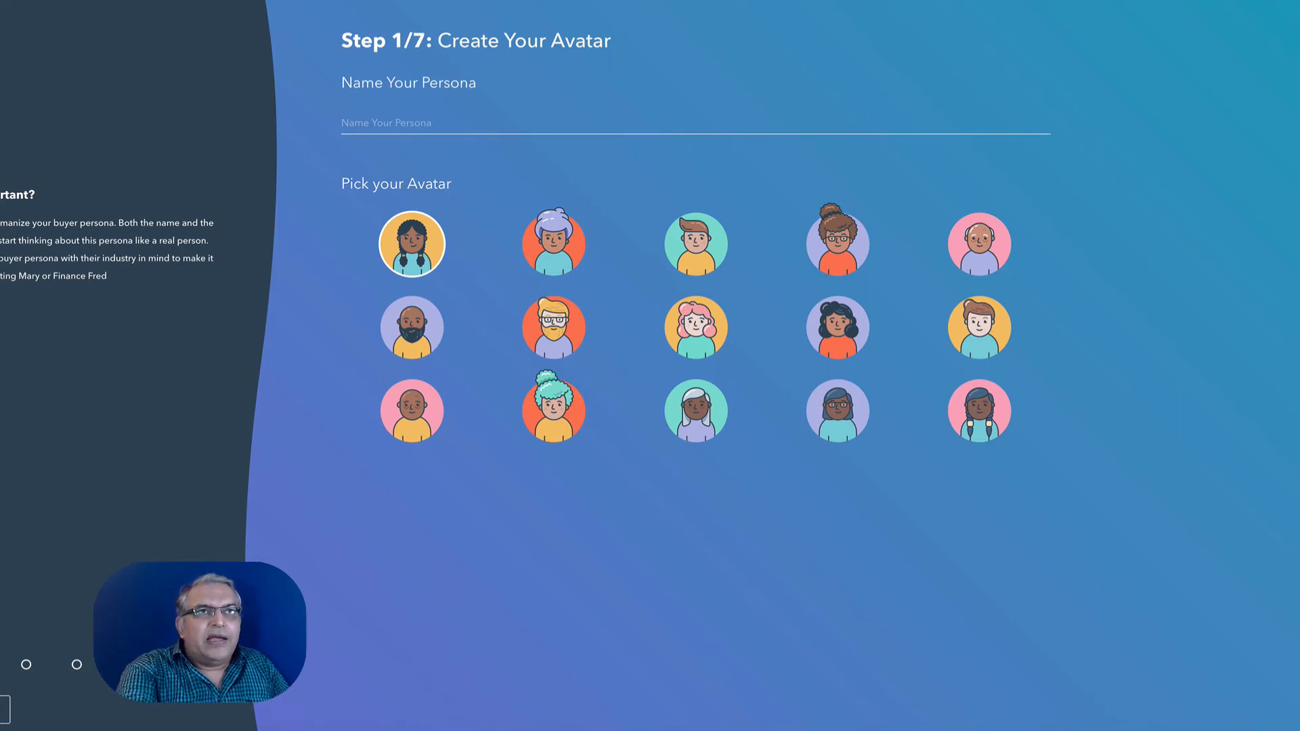
# Enter the persona's name, pick the avatar with two braids on a yellow background, and submit the avatar page.
pyautogui.click(376, 126)
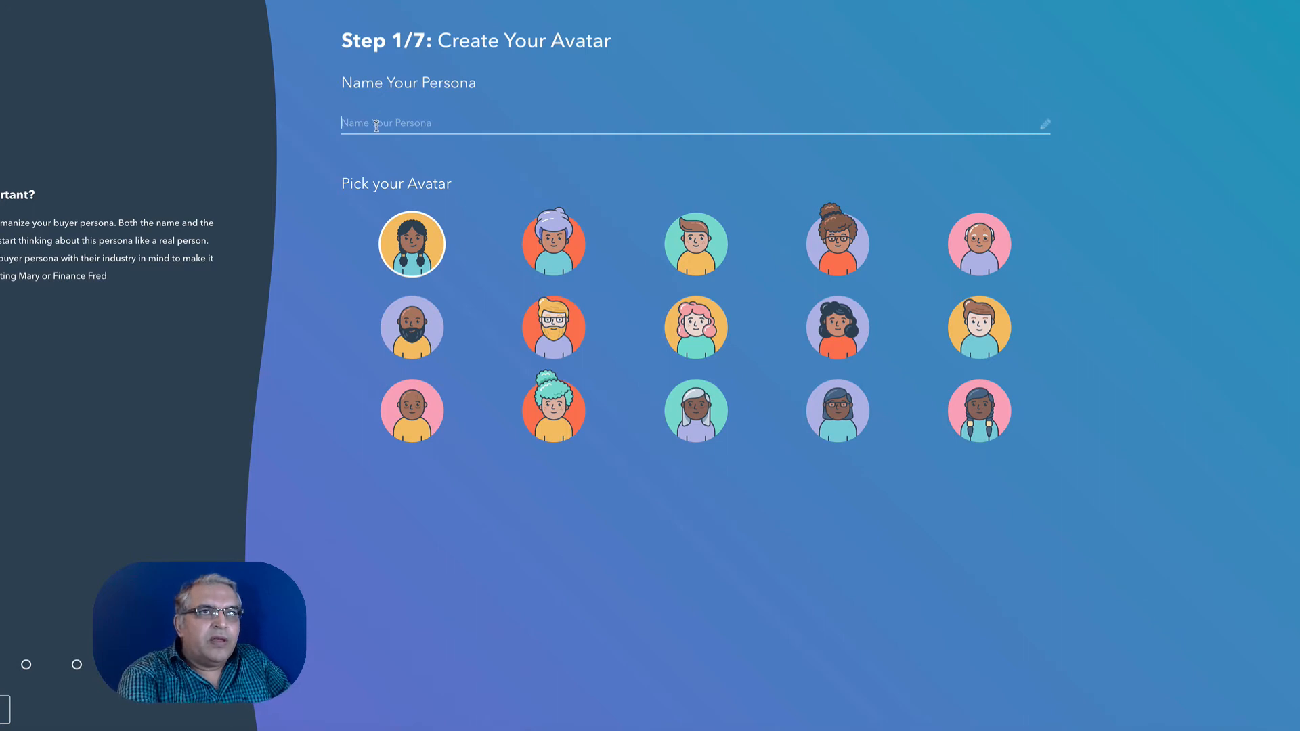
pyautogui.write('mans')
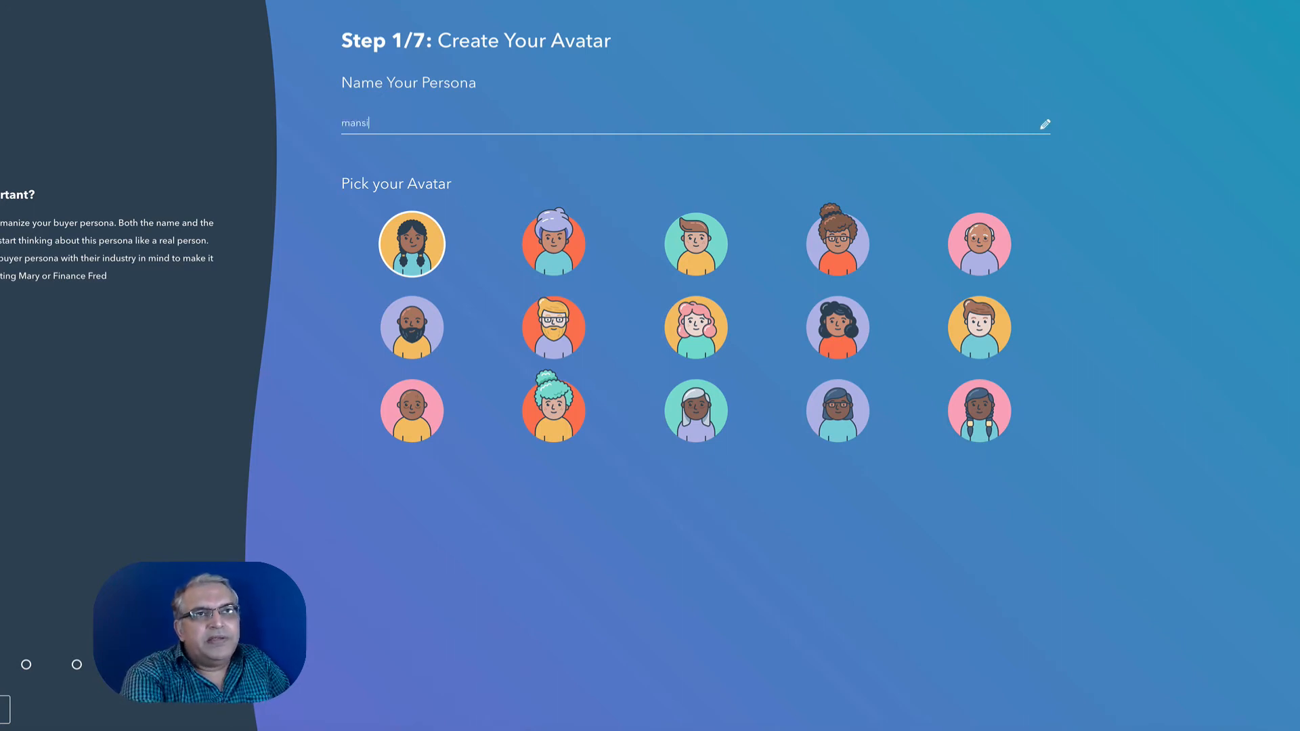
pyautogui.write('i')
pyautogui.click(421, 254)
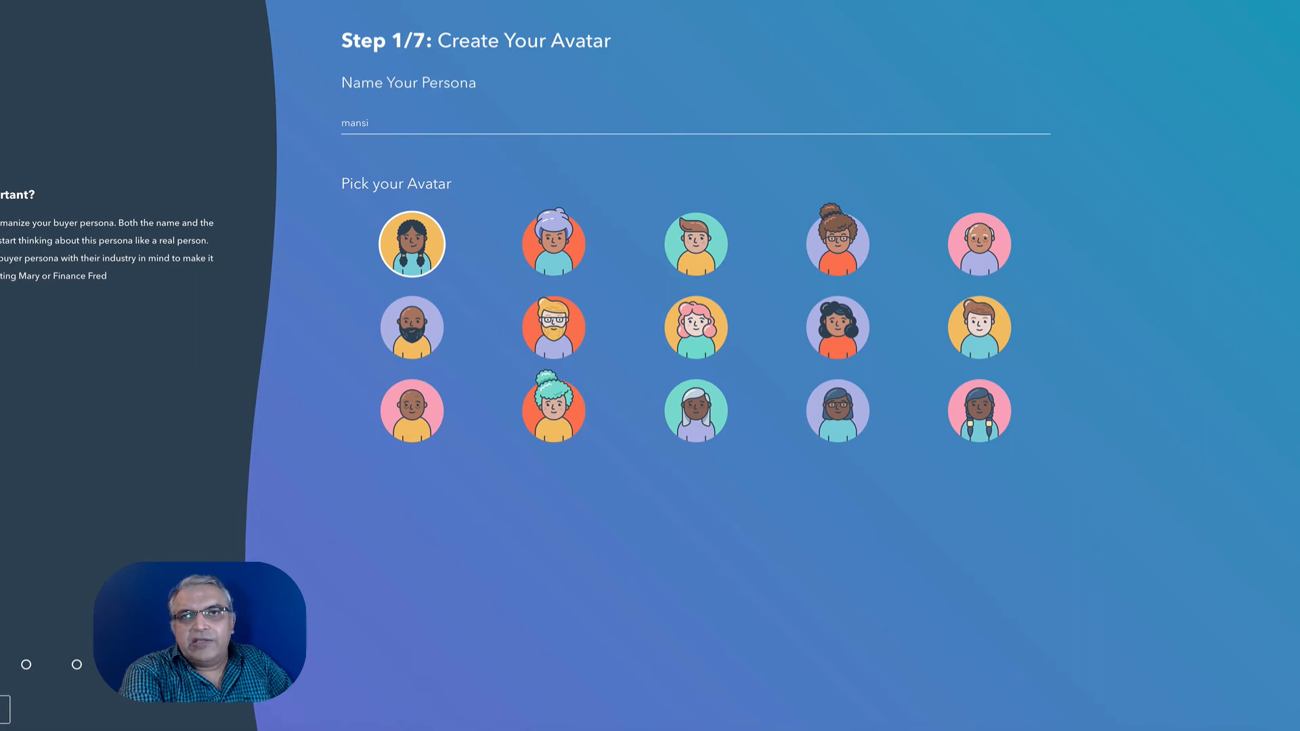
pyautogui.press('Return')
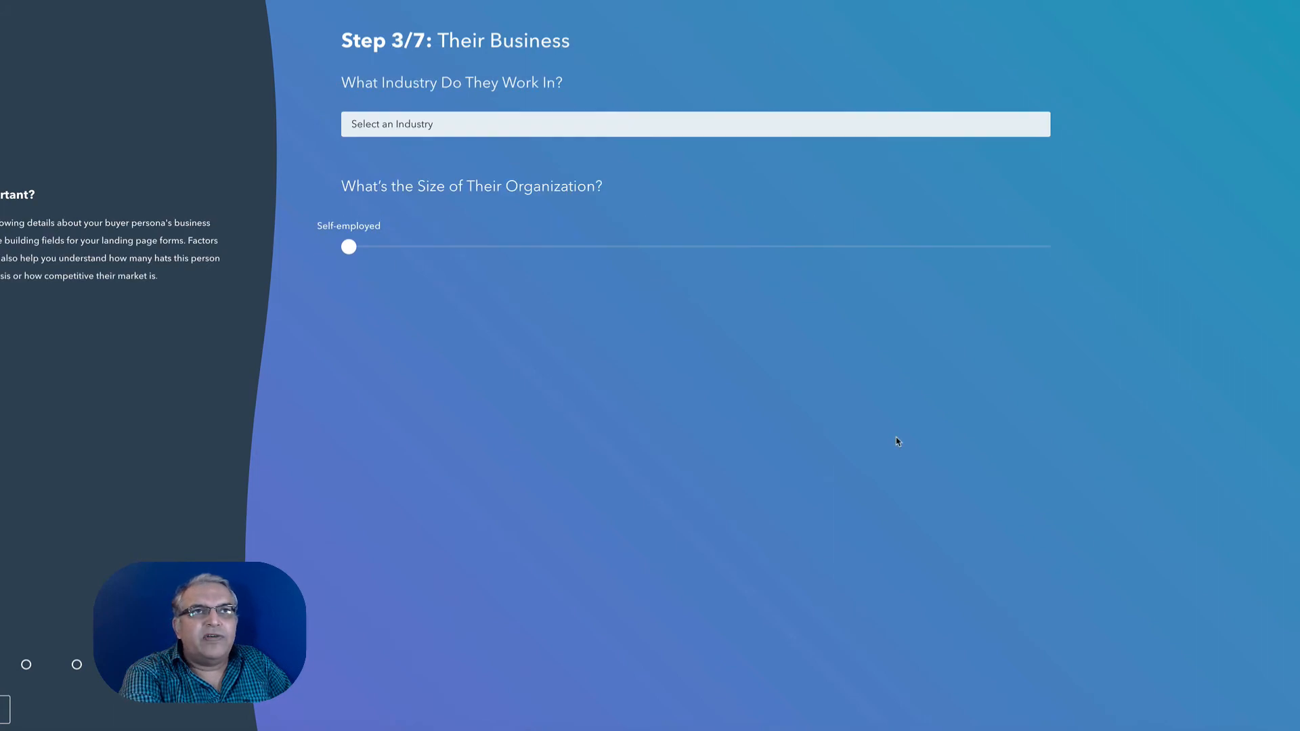
# Set the persona's industry to Sales and raise the organization size above 1-10 employees.
pyautogui.click(436, 124)
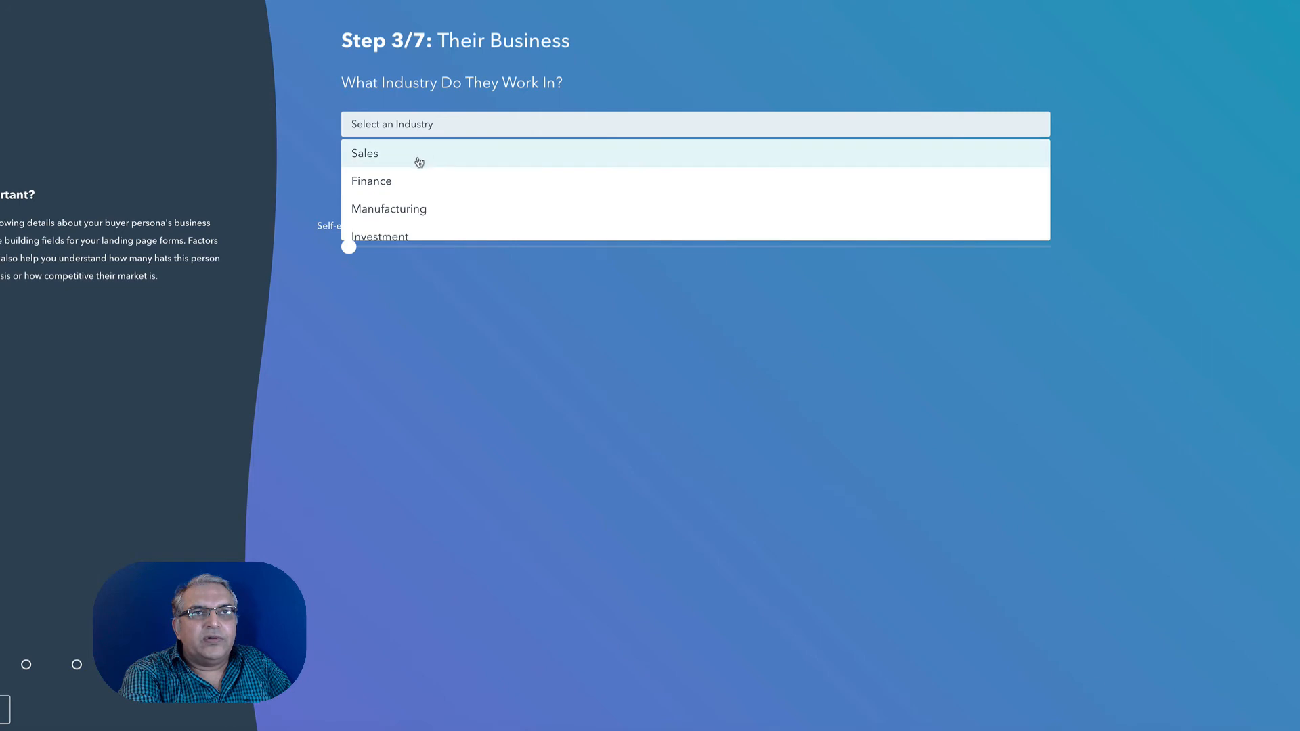
pyautogui.scroll(-5, 419, 162)
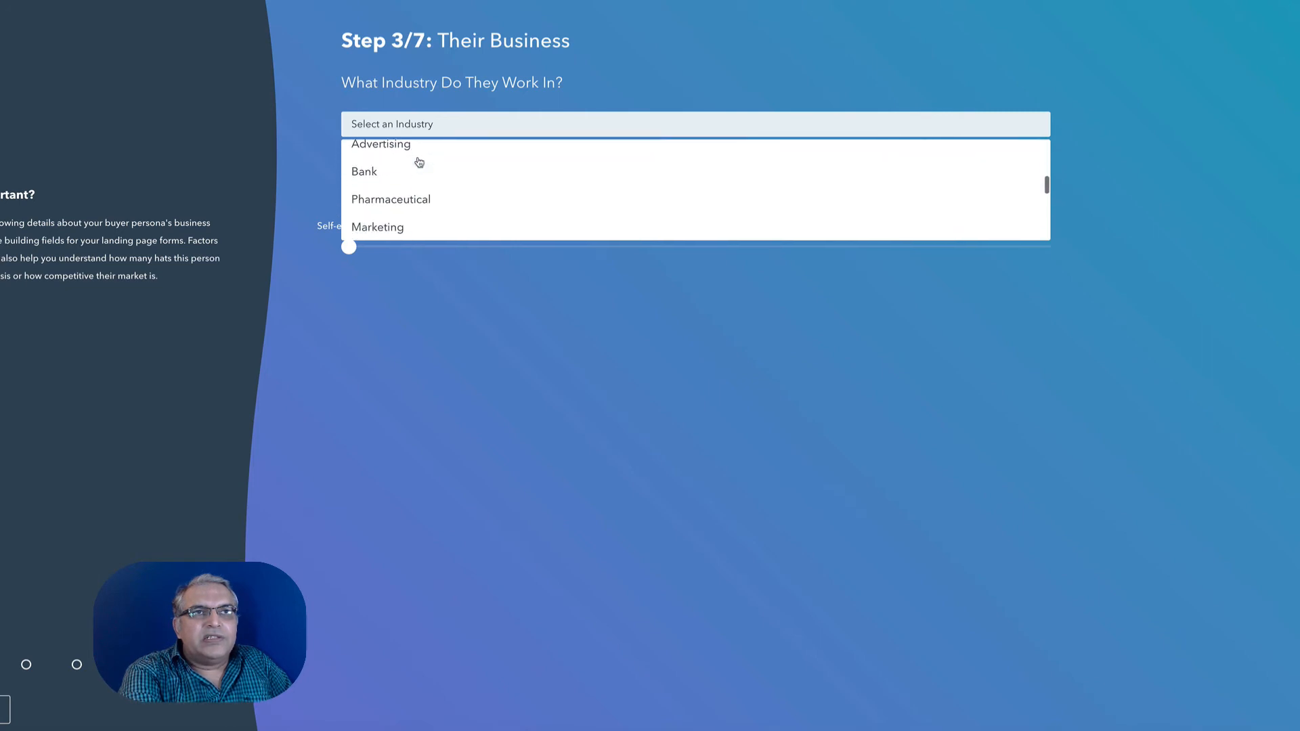
pyautogui.scroll(-5, 419, 162)
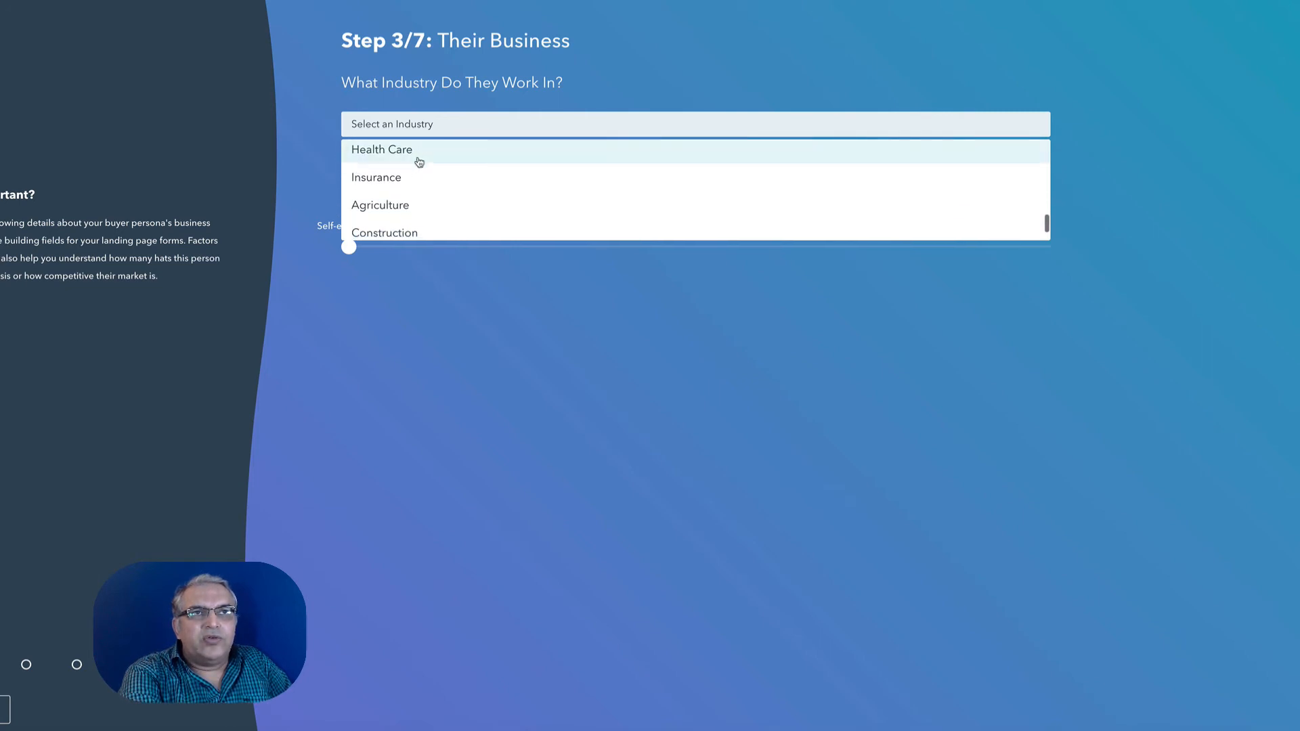
pyautogui.scroll(-1, 419, 162)
pyautogui.scroll(1, 419, 162)
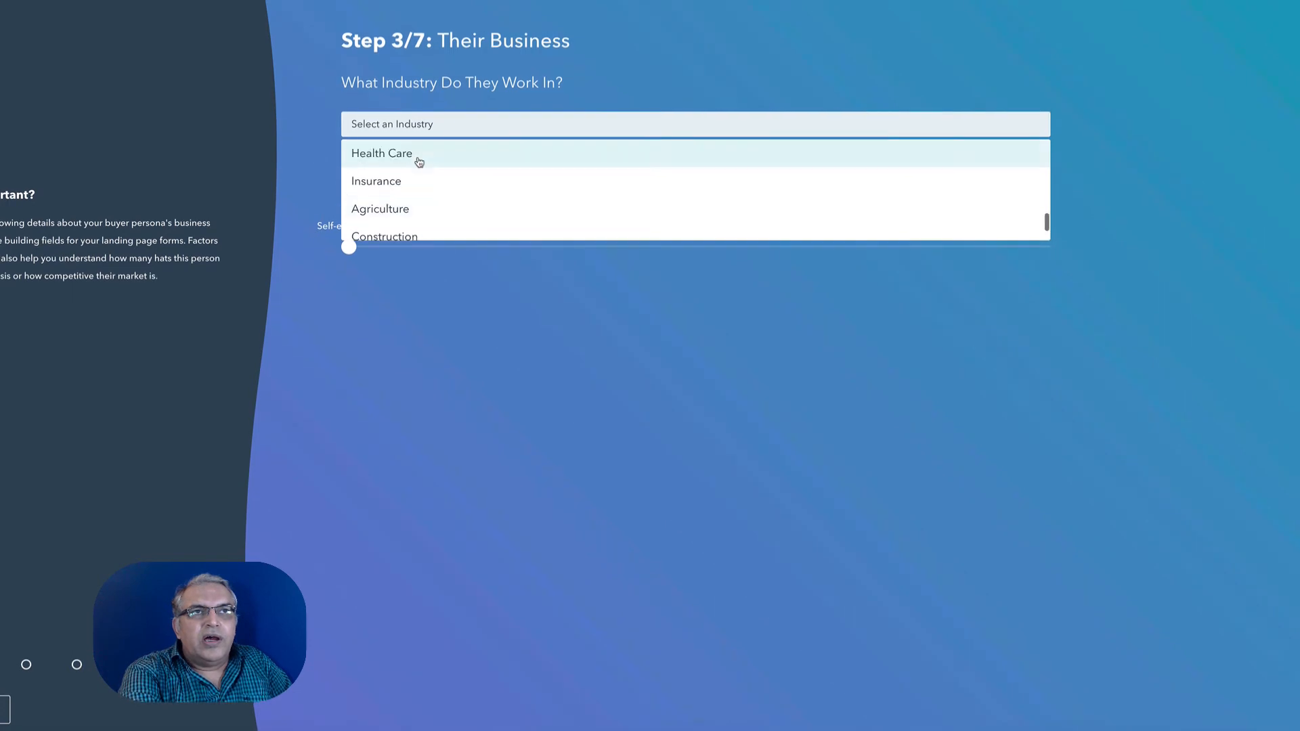
pyautogui.scroll(10, 419, 162)
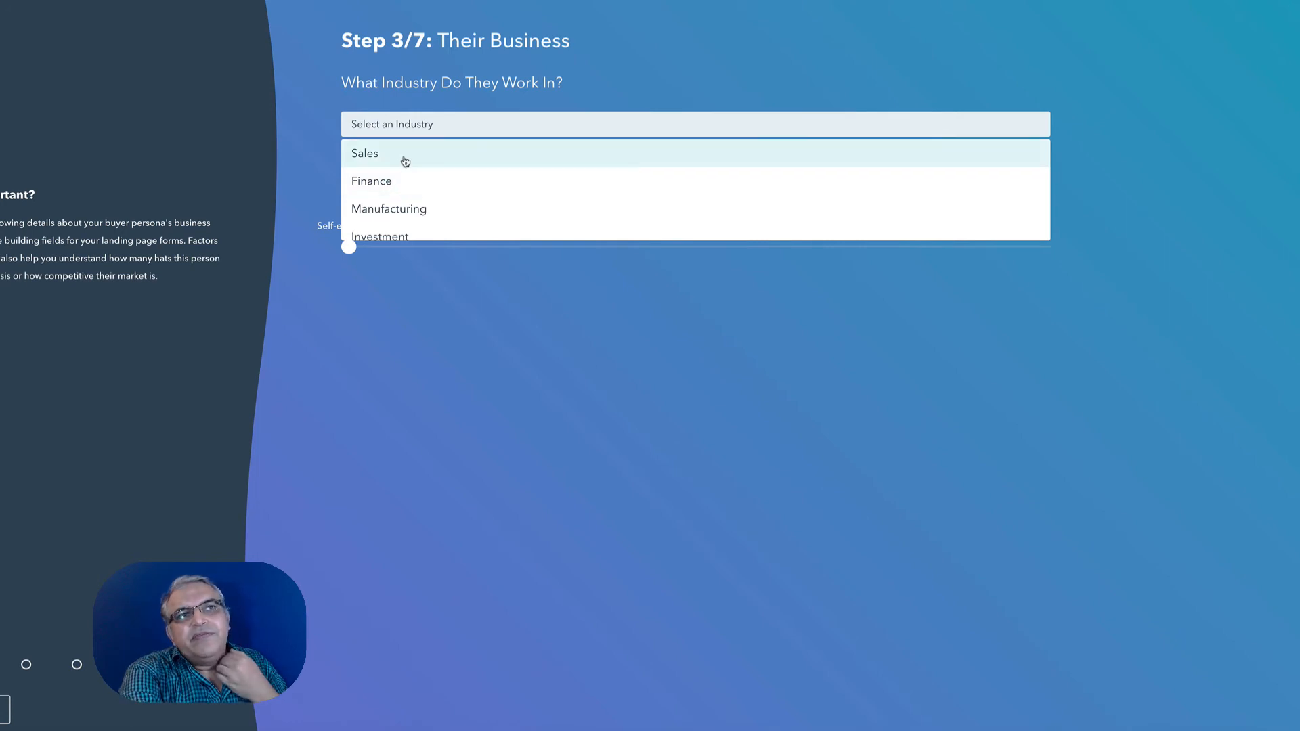
pyautogui.click(405, 161)
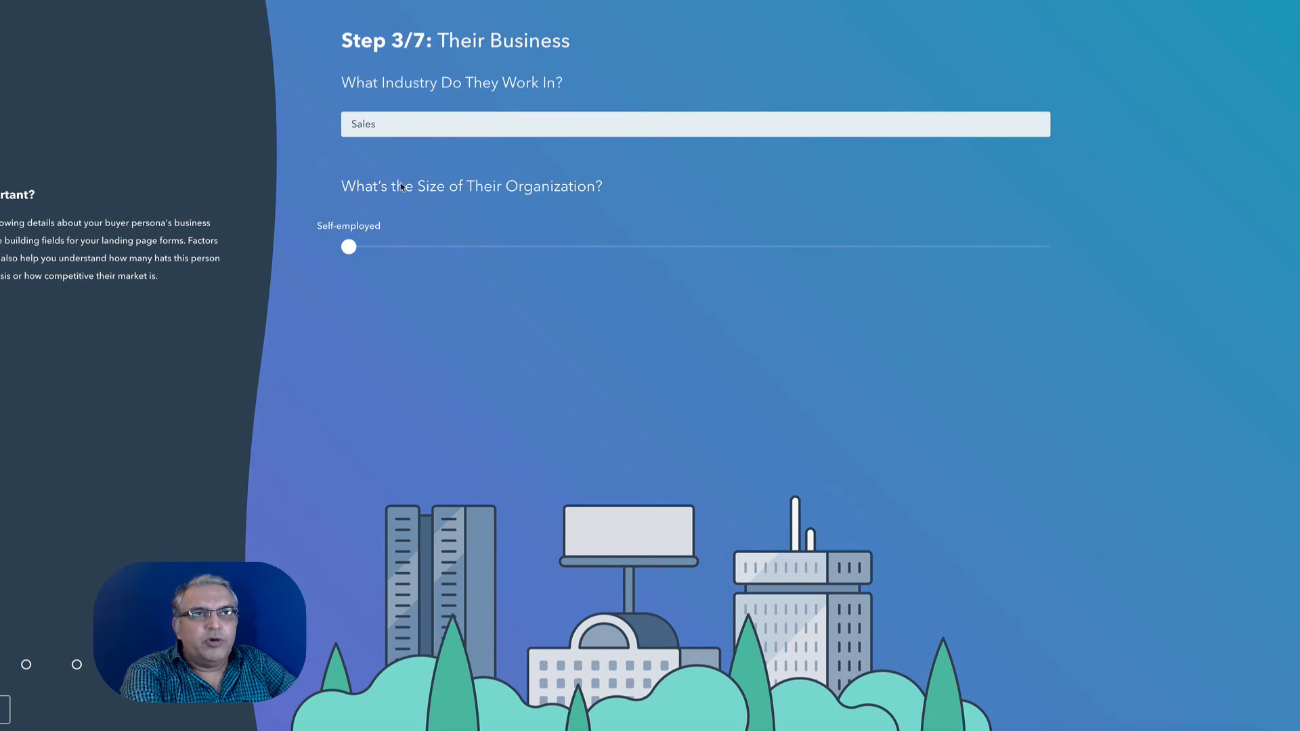
pyautogui.moveTo(350, 248); pyautogui.dragTo(421, 254)
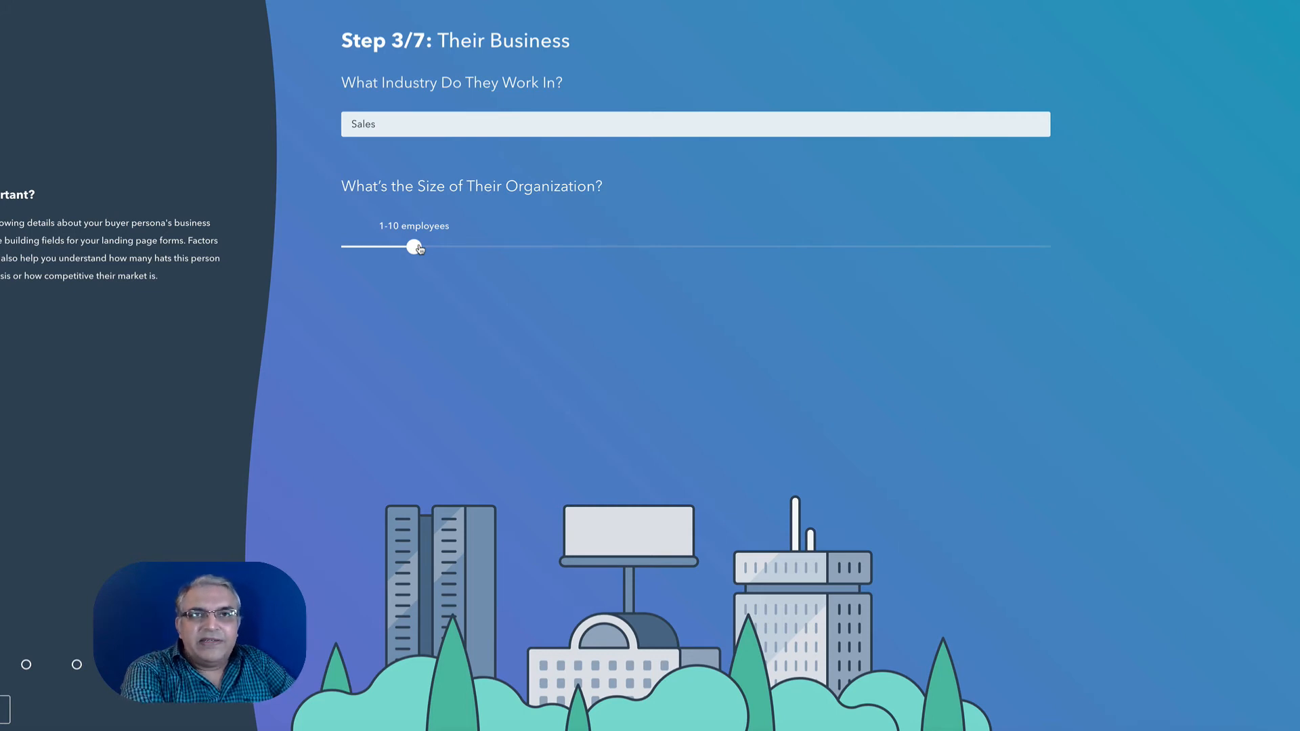
pyautogui.moveTo(419, 249); pyautogui.dragTo(517, 249)
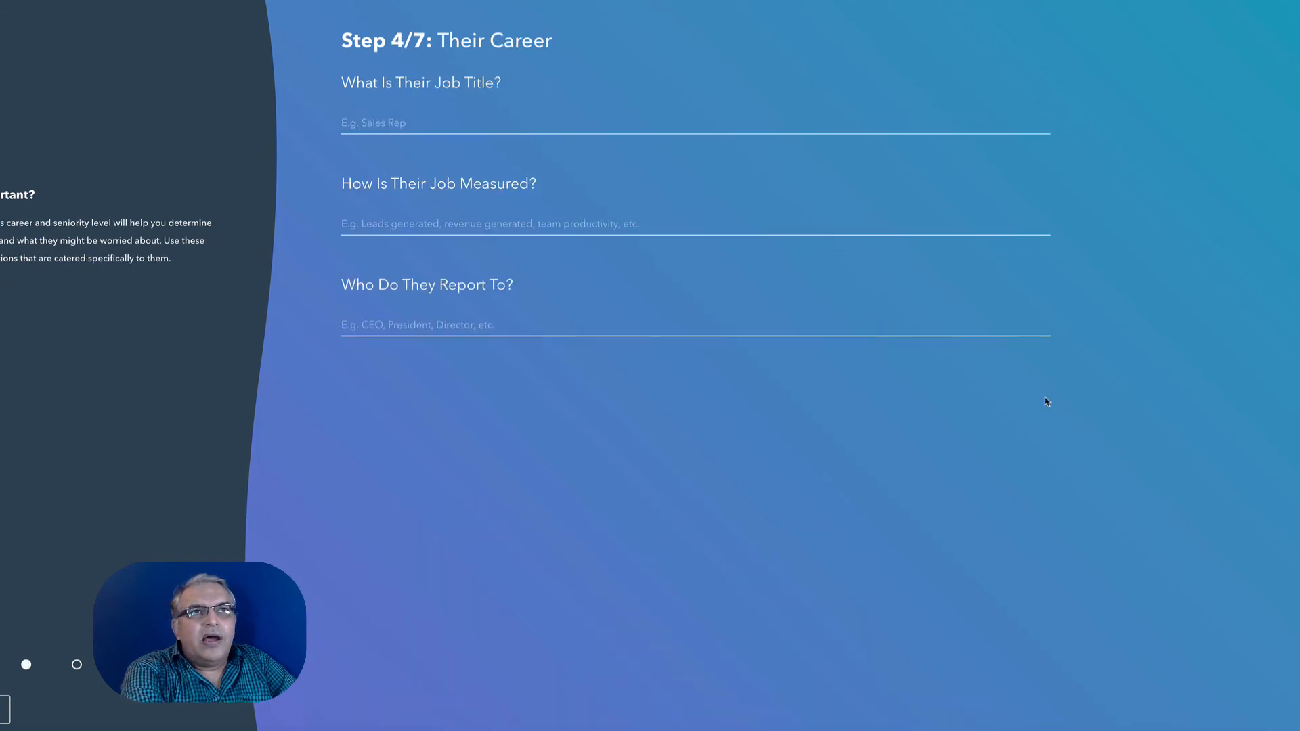
# Enter "sales manager" as the persona's job title and "sales figure" as how the job is measured.
pyautogui.click(458, 122)
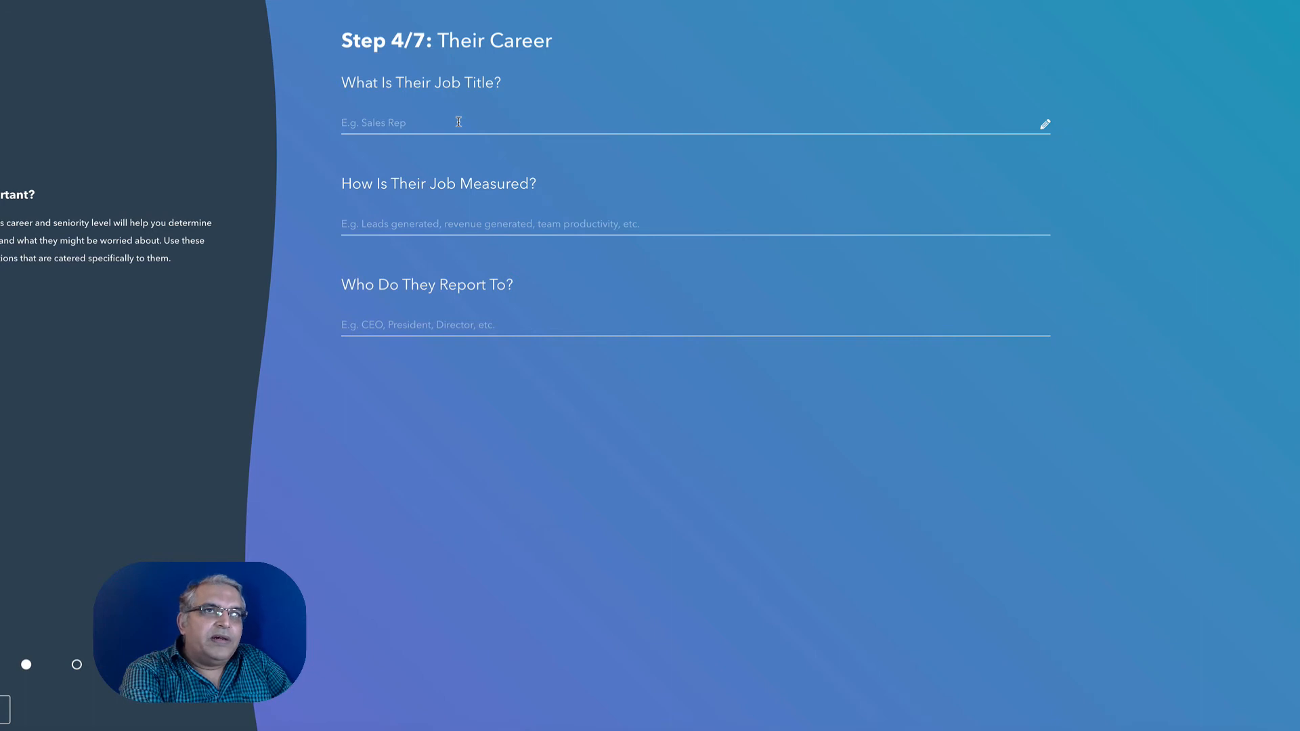
pyautogui.write('sal')
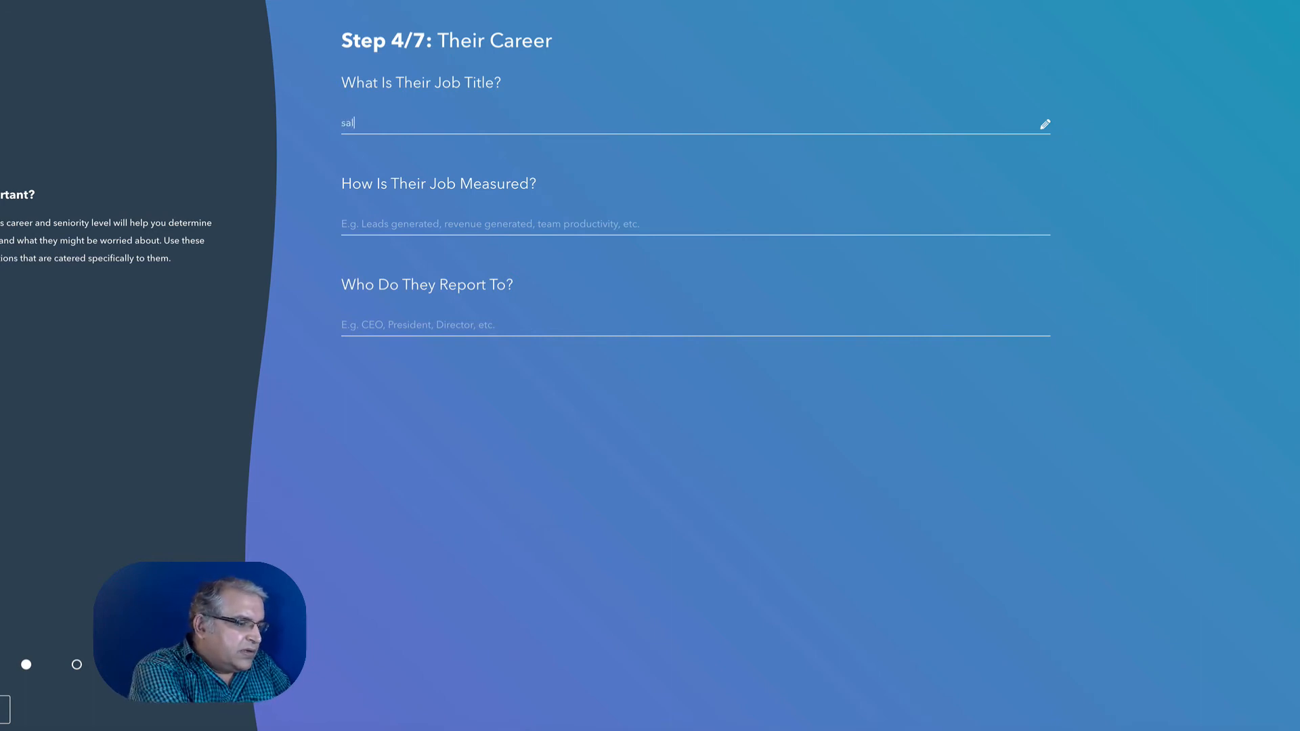
pyautogui.write('es manager')
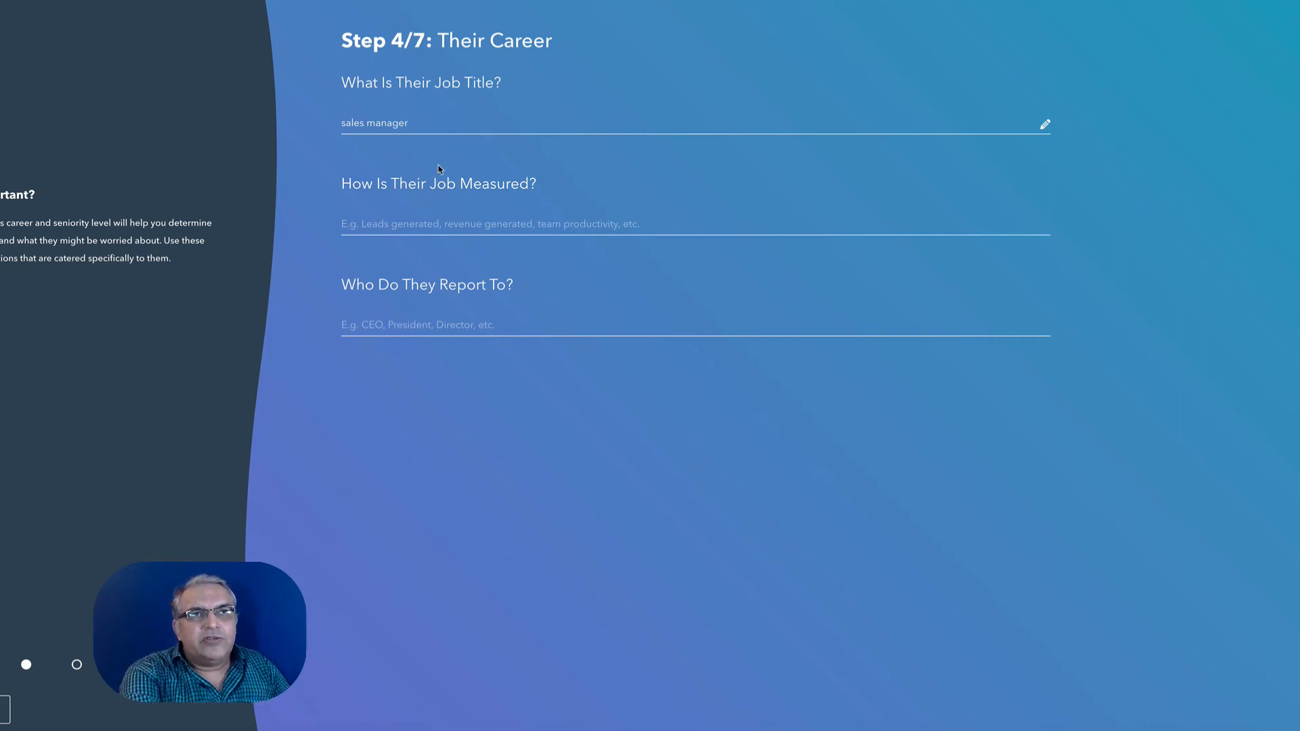
pyautogui.click(425, 221)
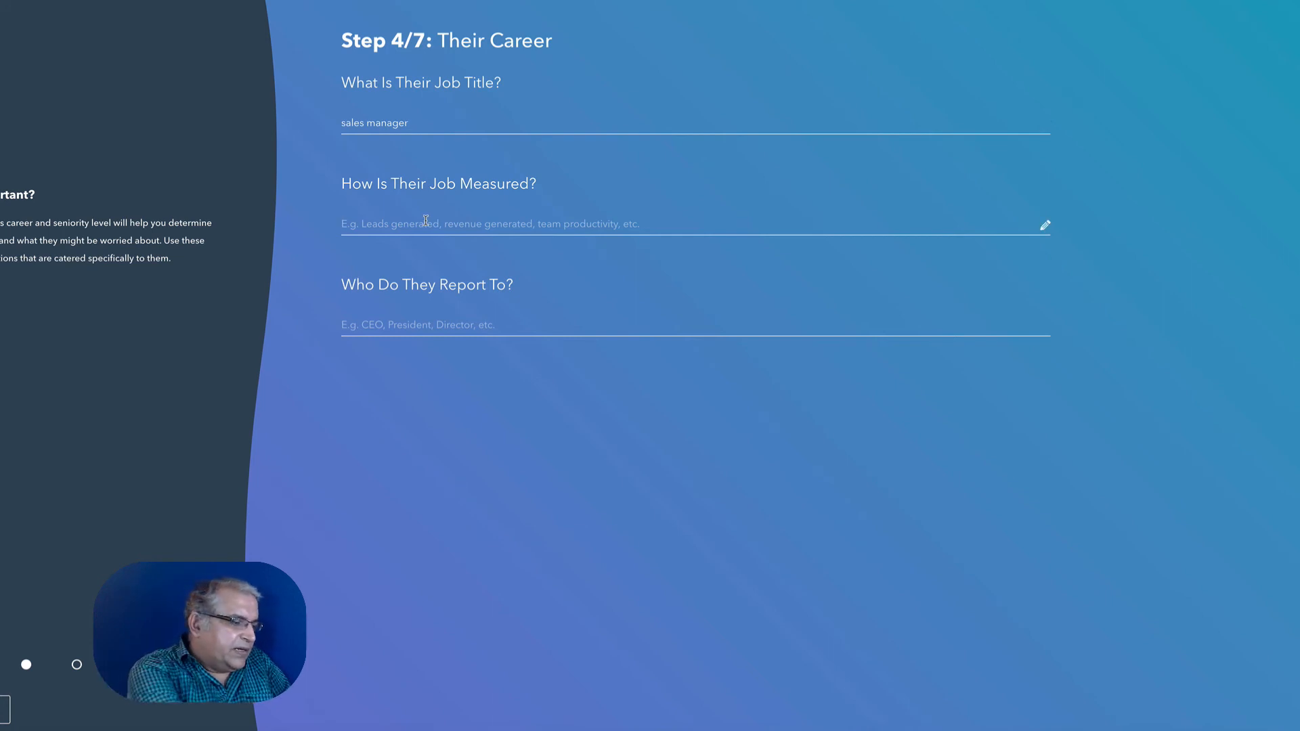
pyautogui.write('sales ')
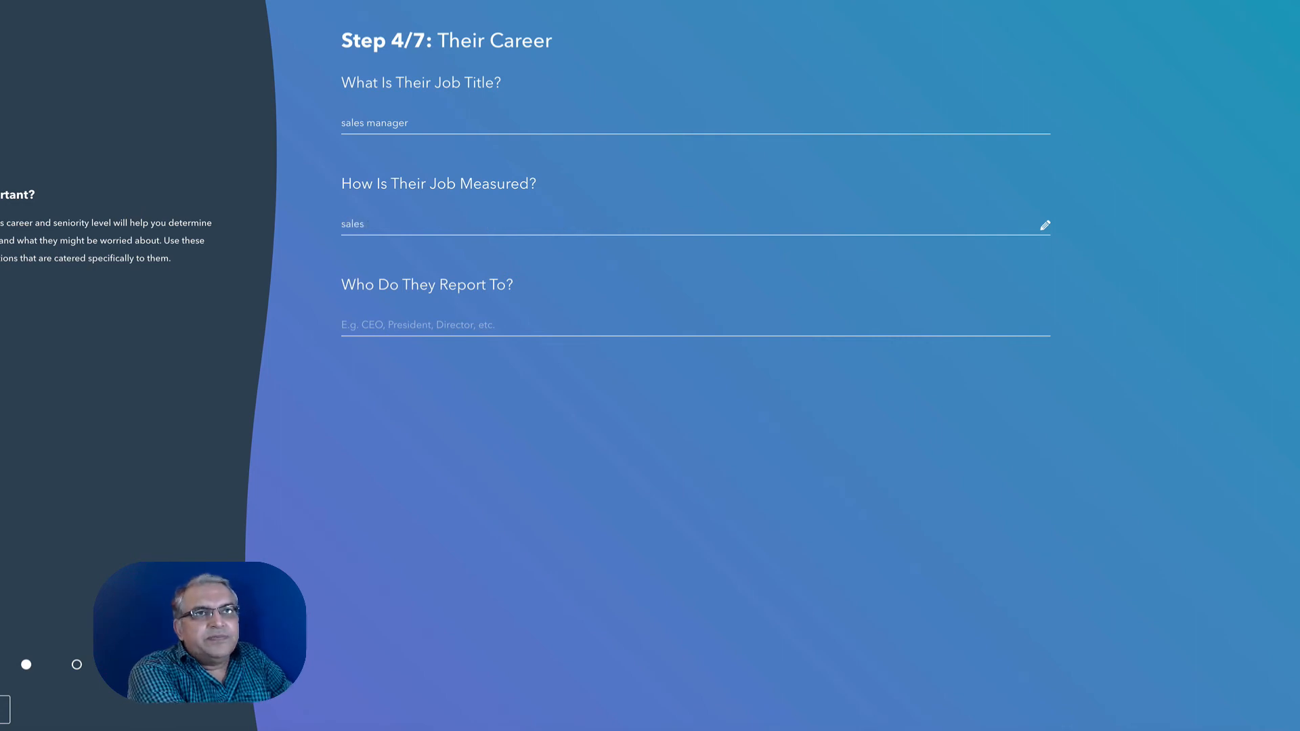
pyautogui.write('fi')
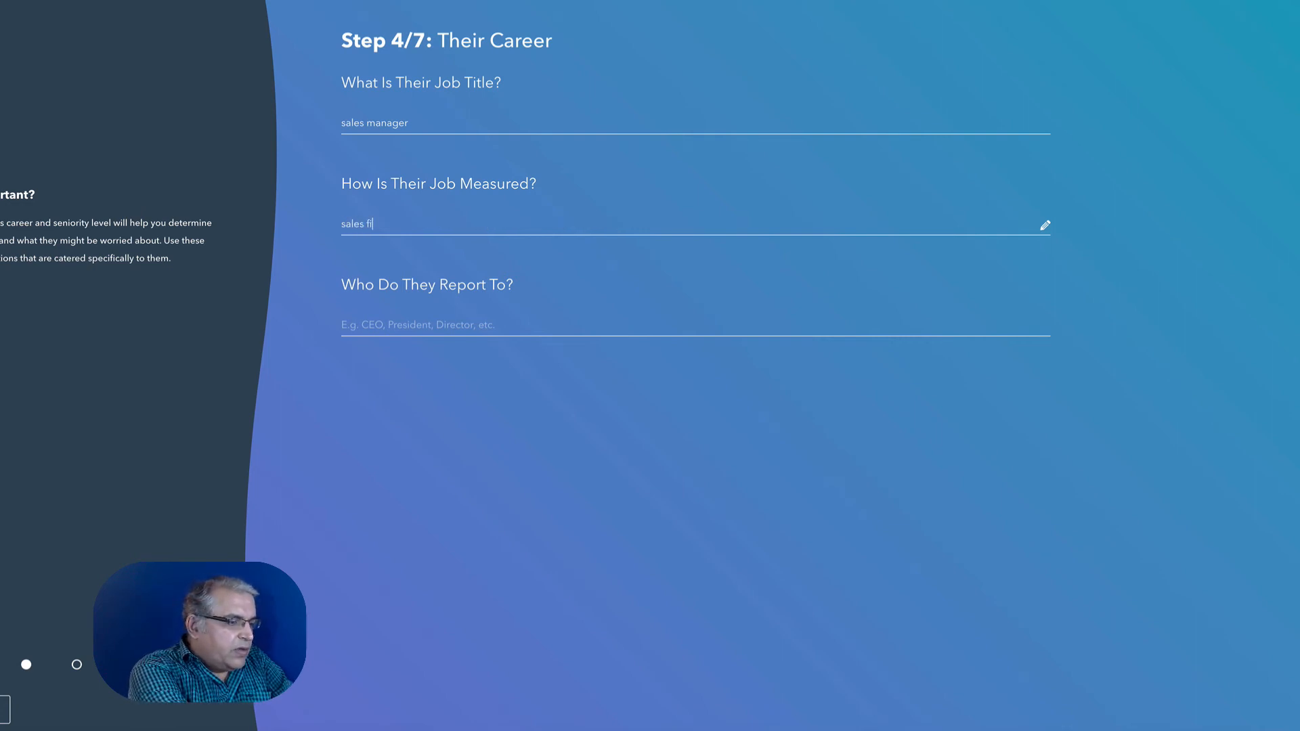
pyautogui.write('gure')
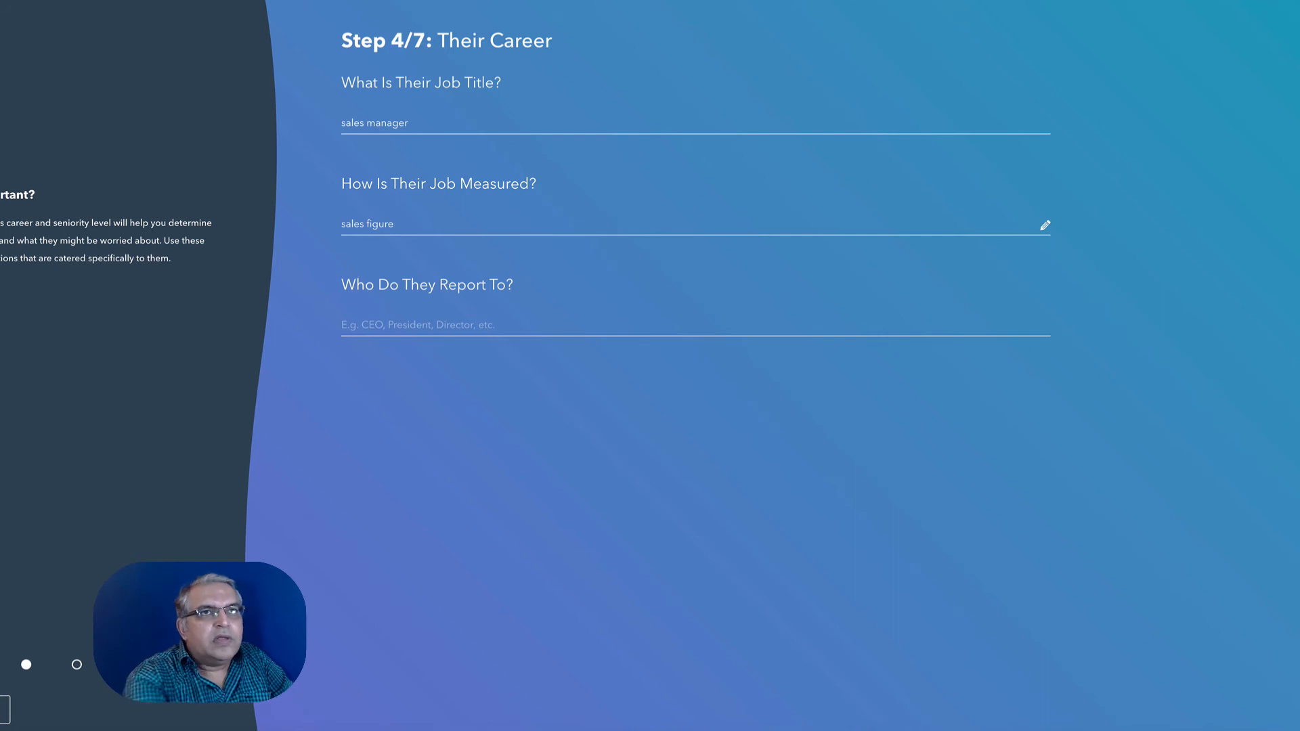
# Enter "ceo" as who the persona reports to and continue to the job characteristics questions.
pyautogui.click(423, 330)
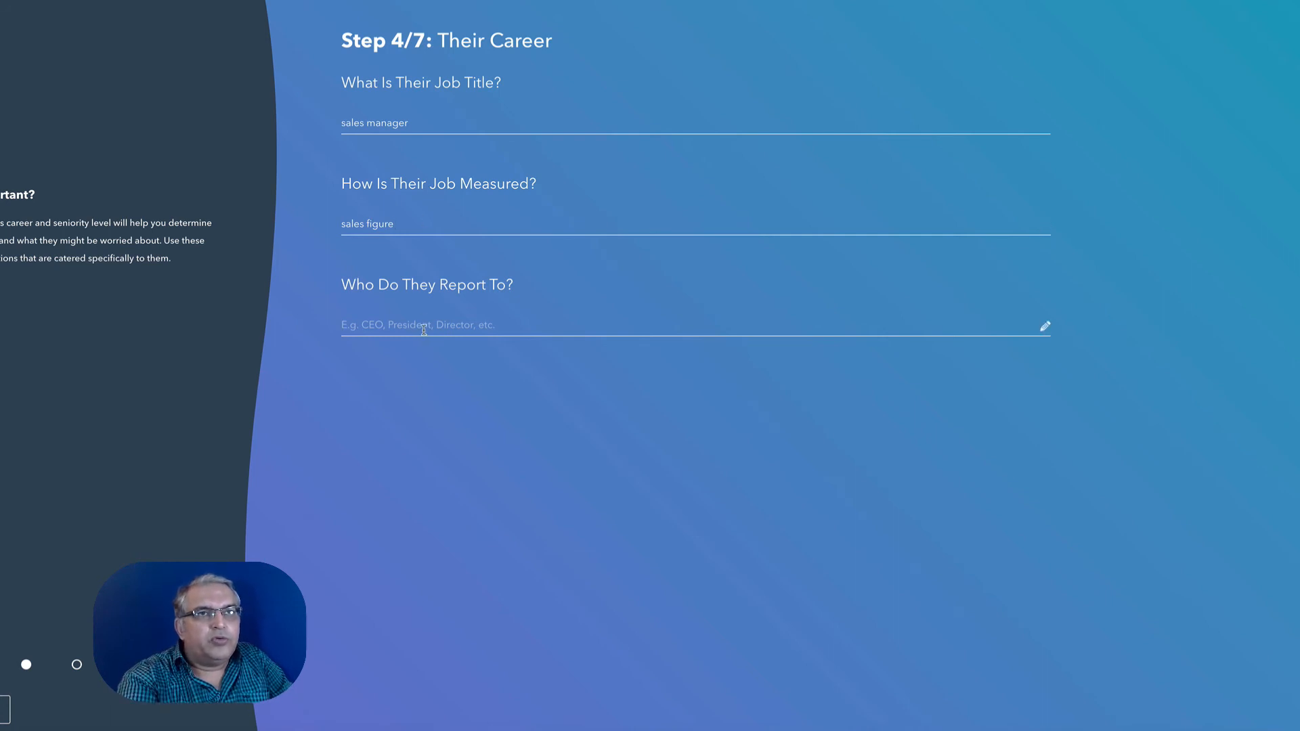
pyautogui.write('ce')
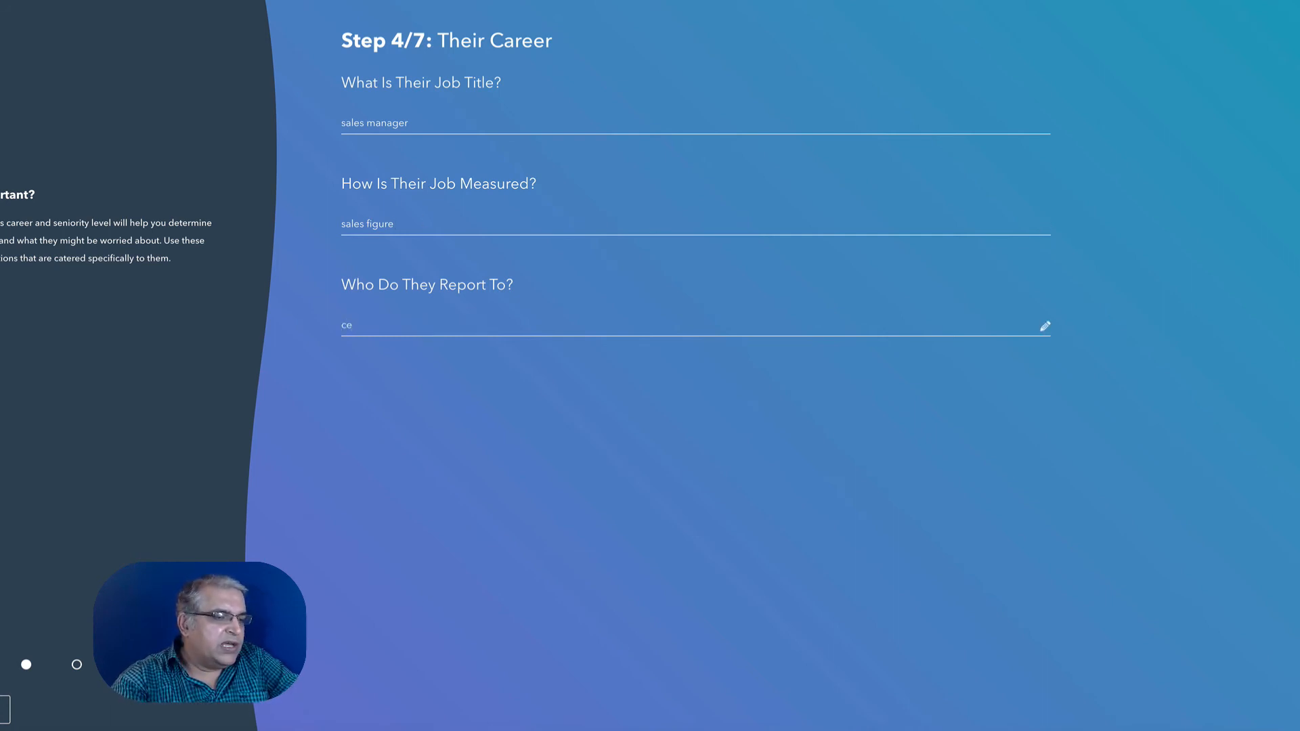
pyautogui.write('o')
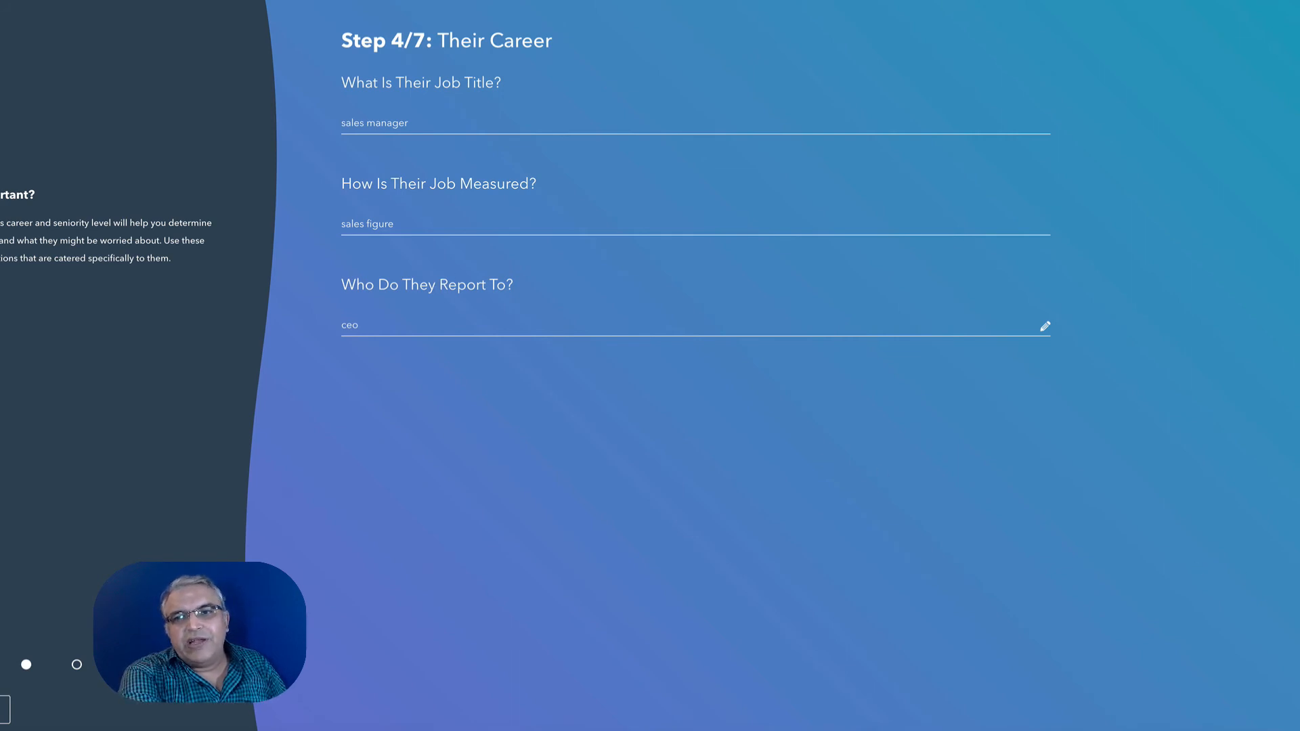
pyautogui.press('Return')
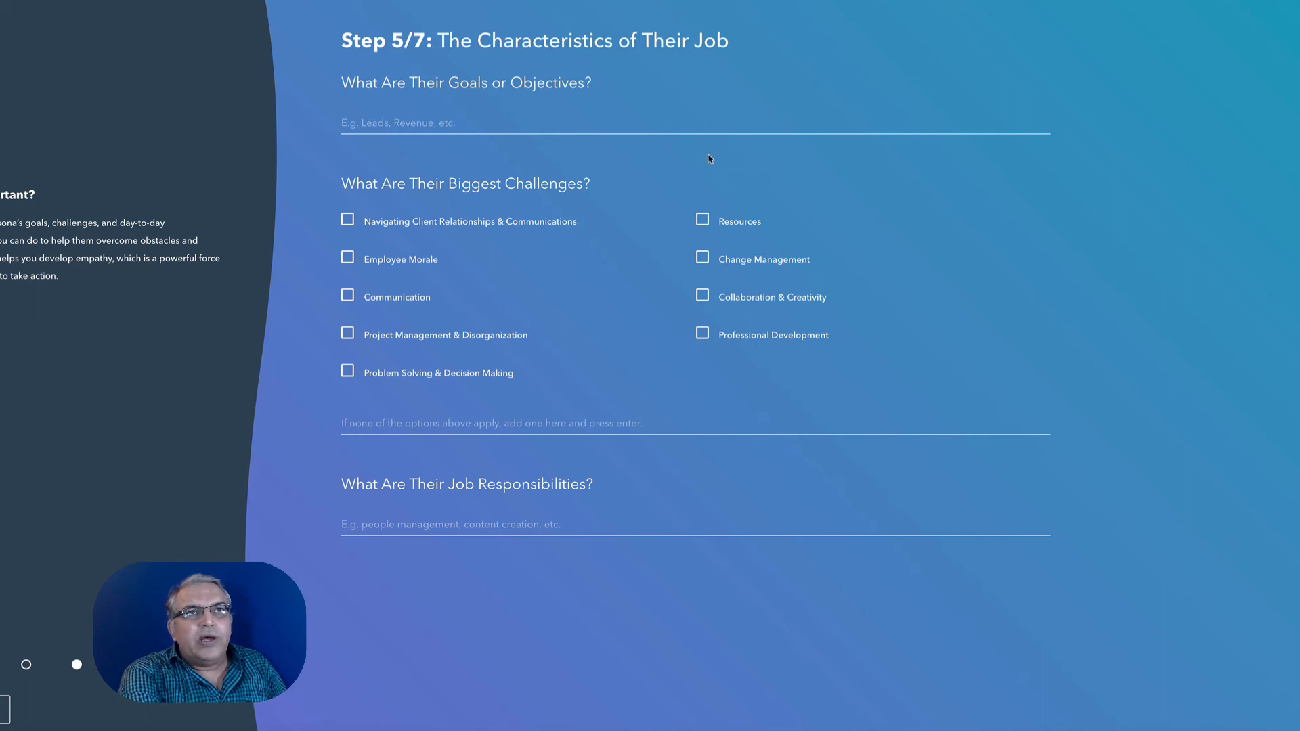
# Enter "revenue" as the persona's goal and choose Change Management as one of the biggest challenges.
pyautogui.click(501, 115)
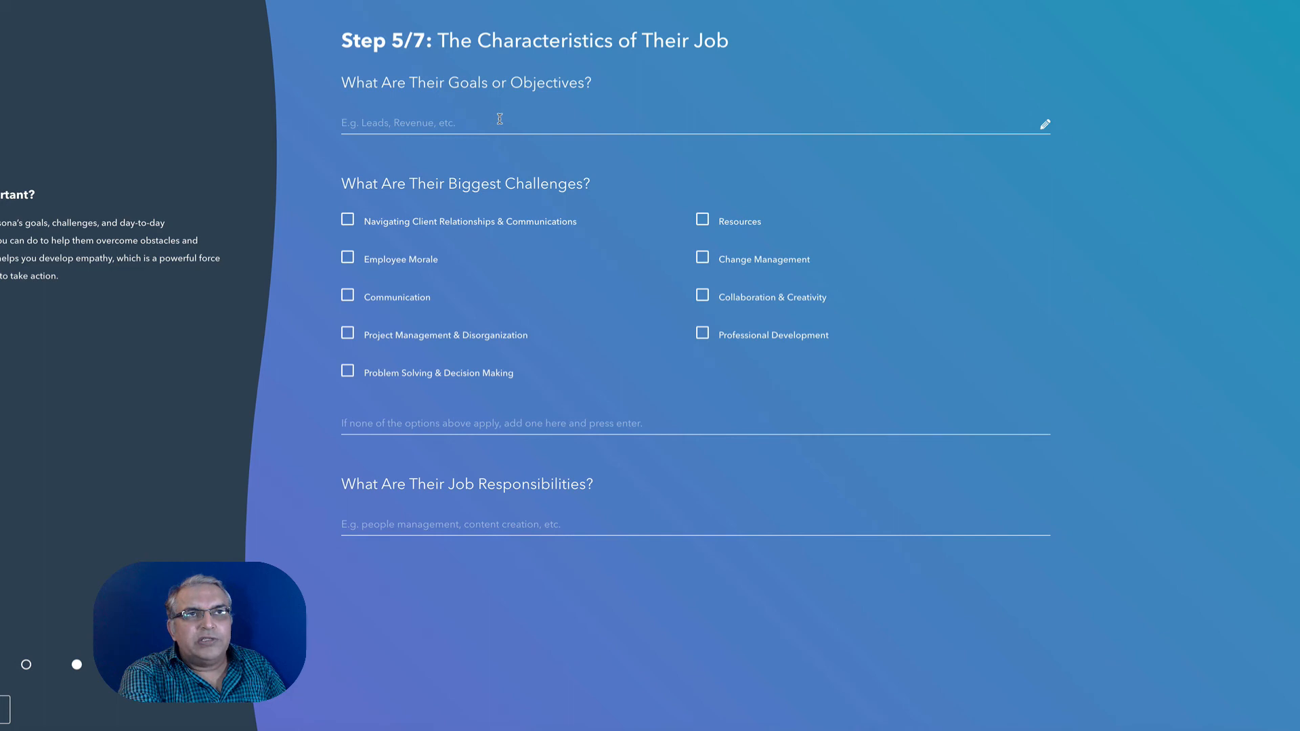
pyautogui.write('re')
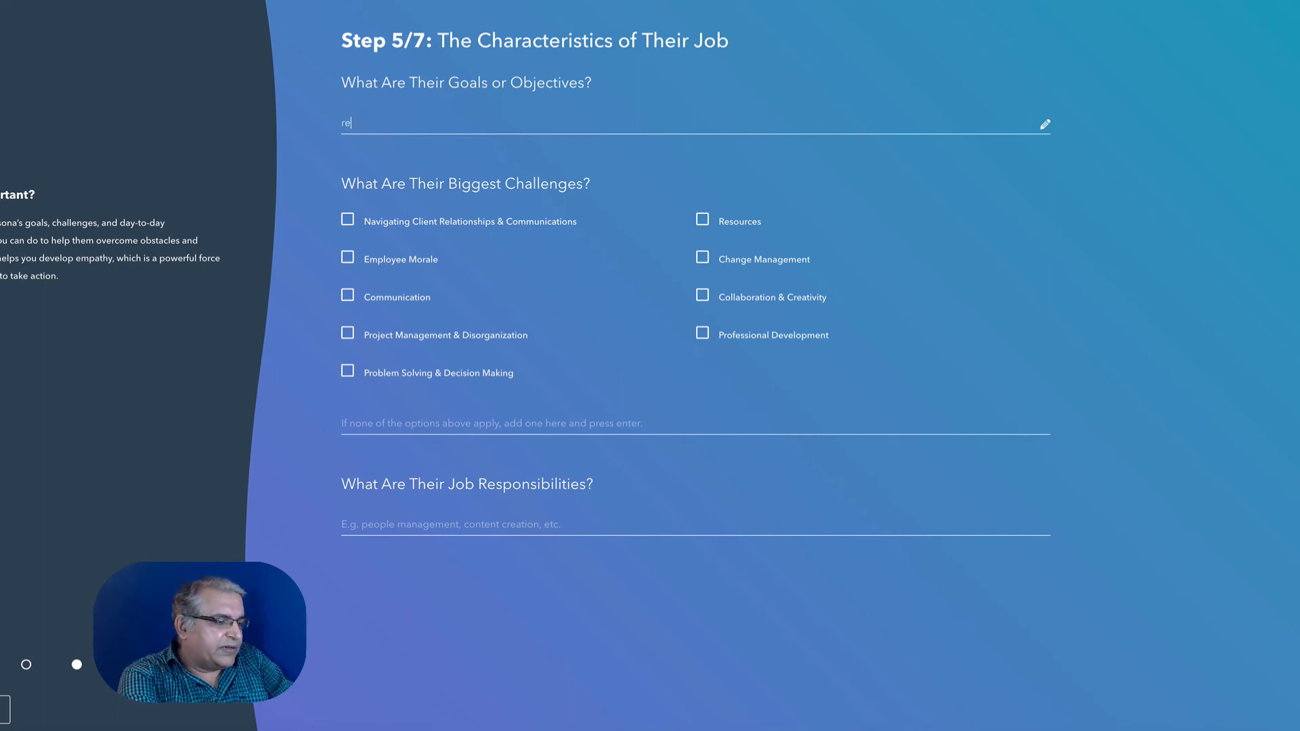
pyautogui.write('venue')
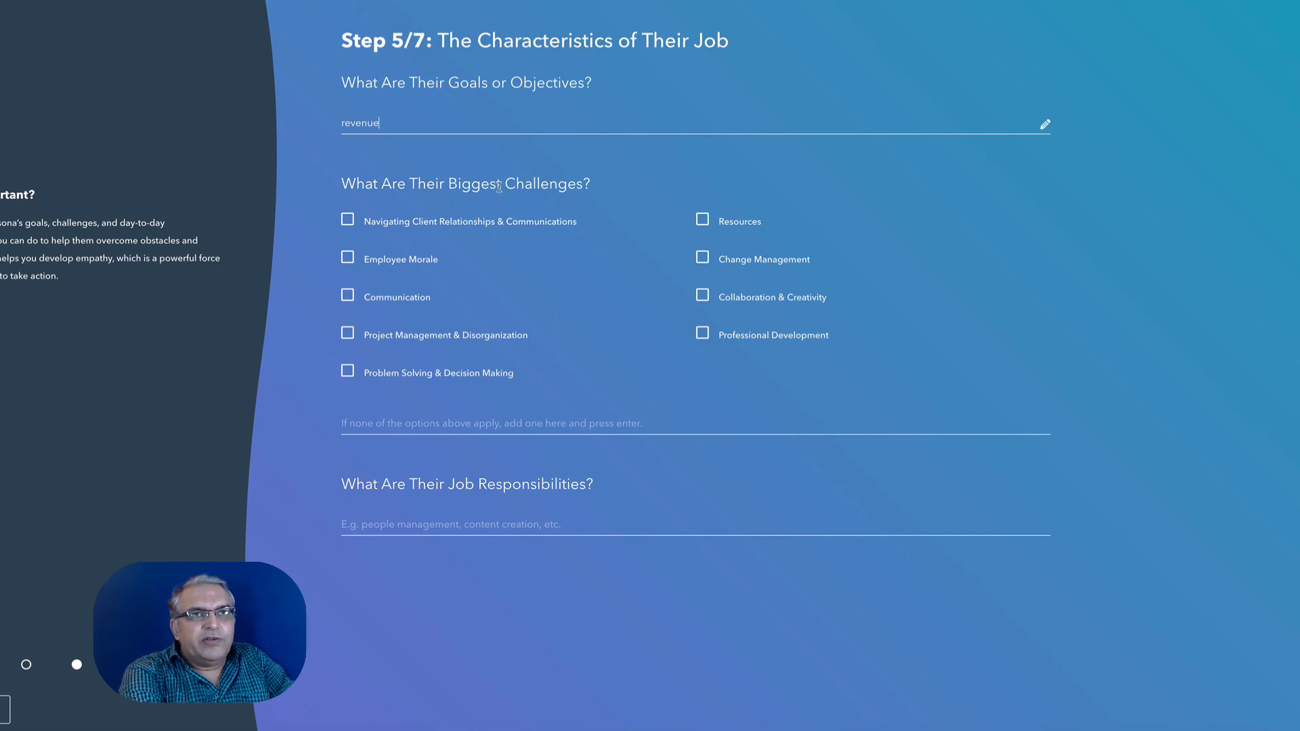
pyautogui.click(715, 261)
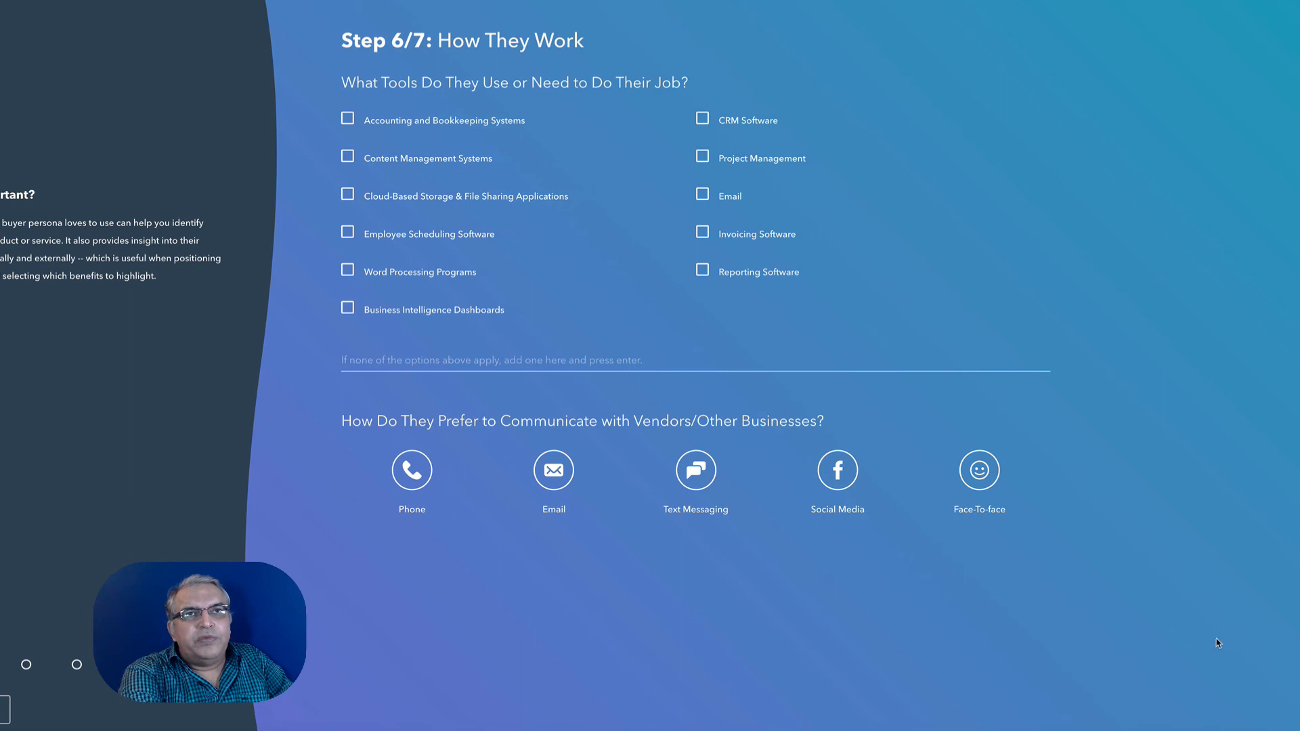
# Select Email and Cloud-Based Storage & File Sharing Applications as the persona's tools, and continue to the consumption habits questions.
pyautogui.click(704, 197)
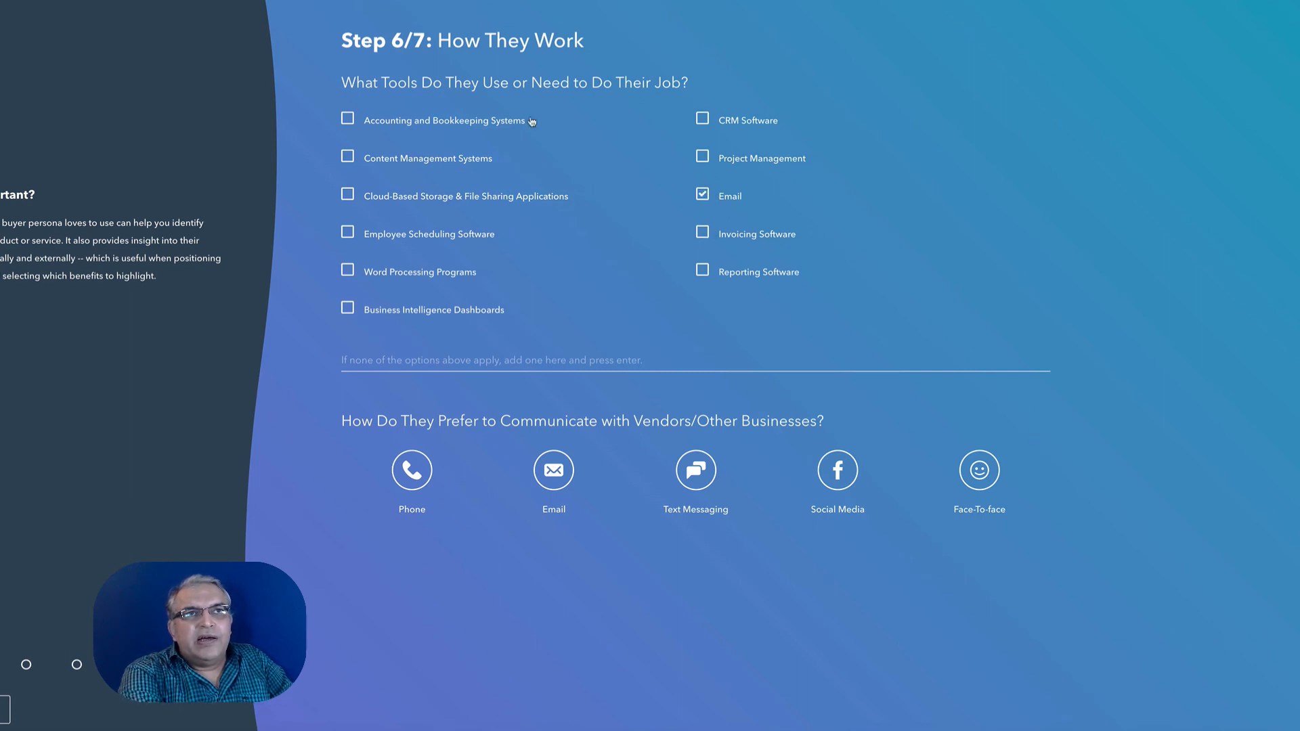
pyautogui.click(347, 195)
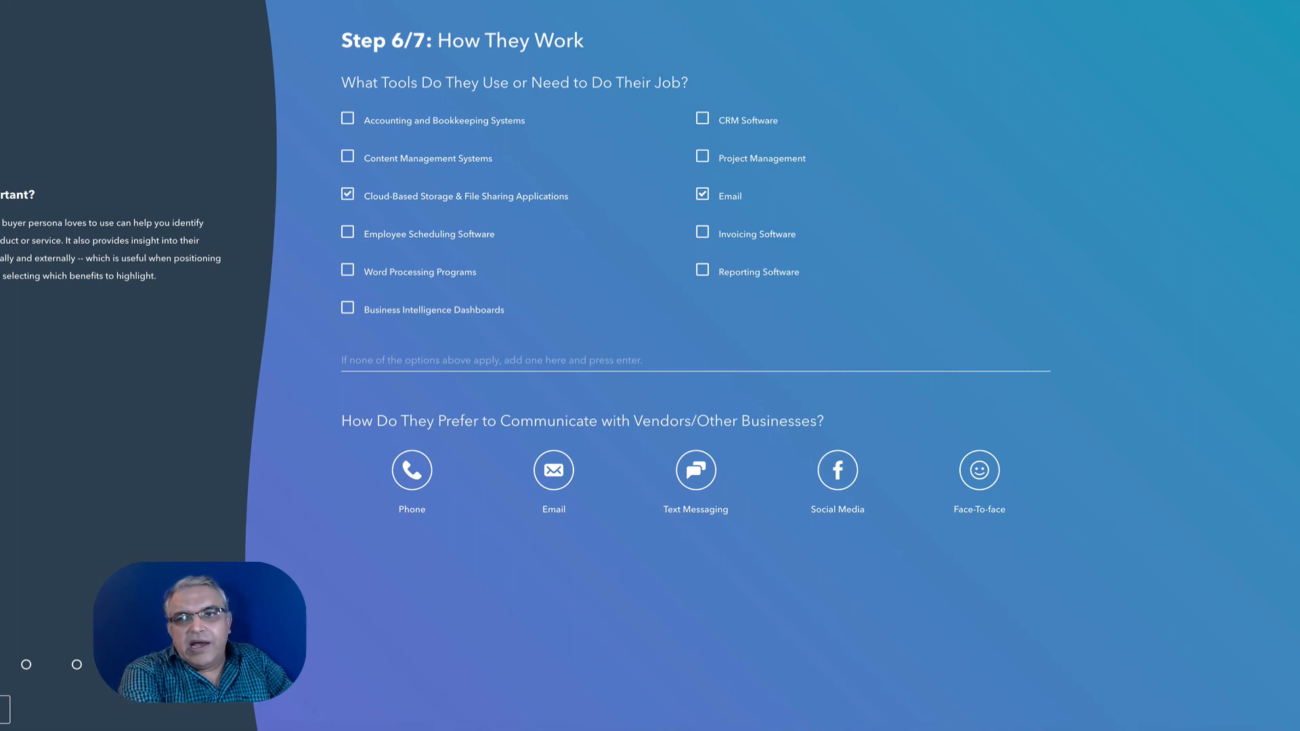
pyautogui.click(1294, 709)
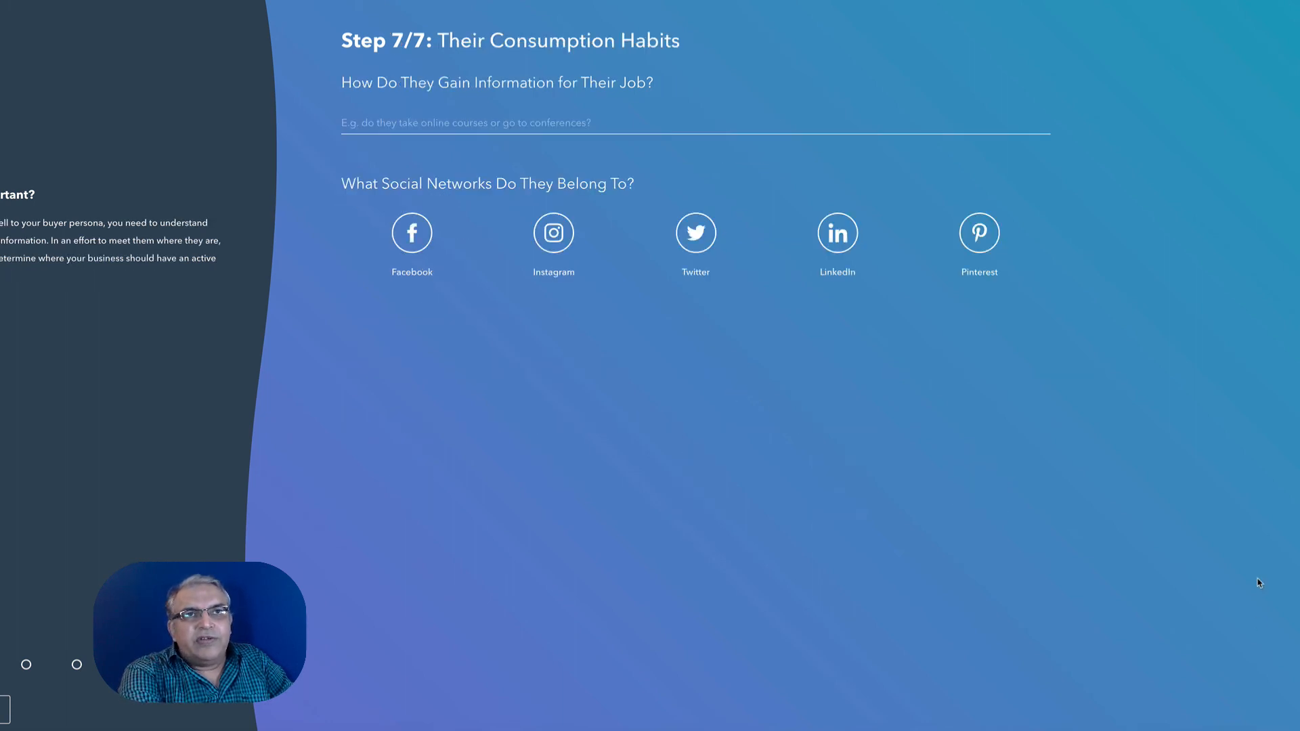